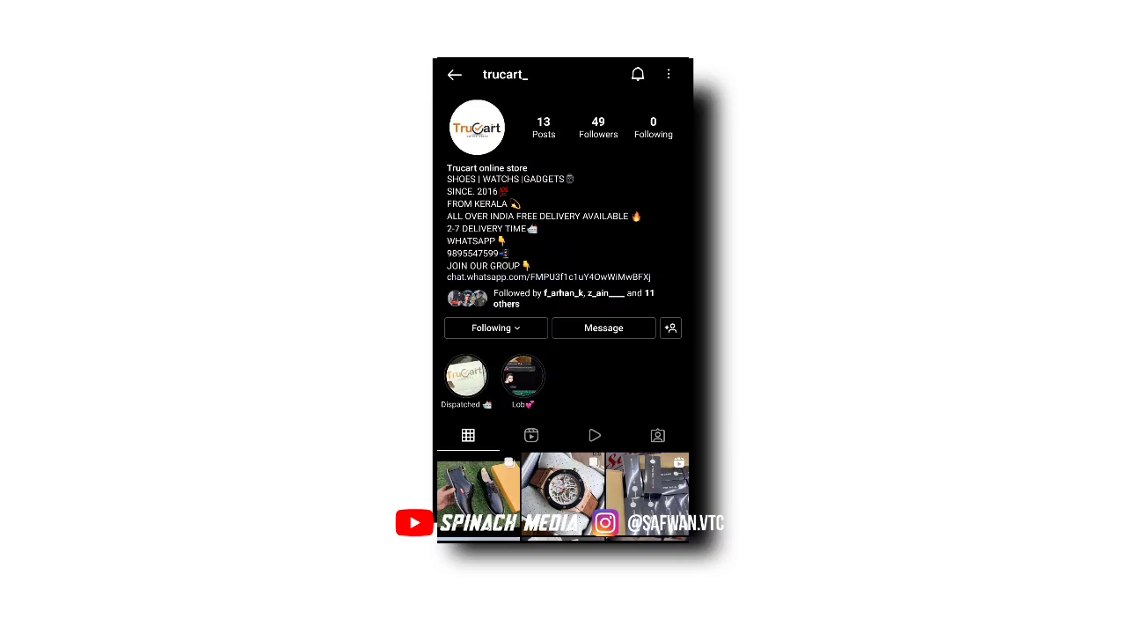
pyautogui.scroll(-5, 563, 352)
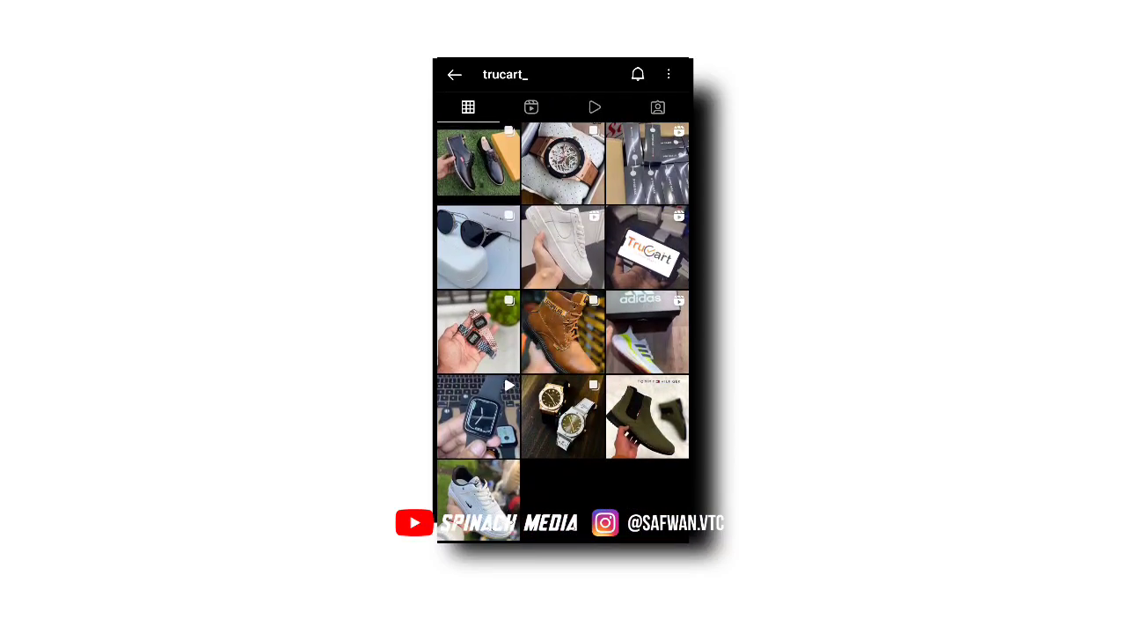
pyautogui.scroll(5, 563, 308)
pyautogui.scroll(-1, 563, 352)
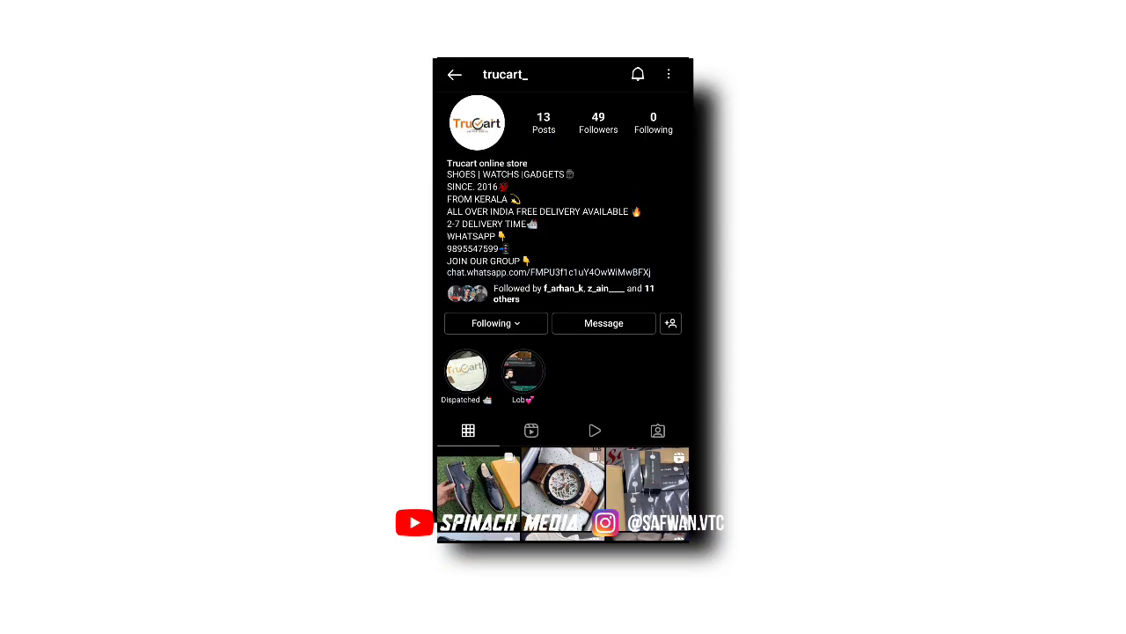
pyautogui.scroll(-5, 563, 352)
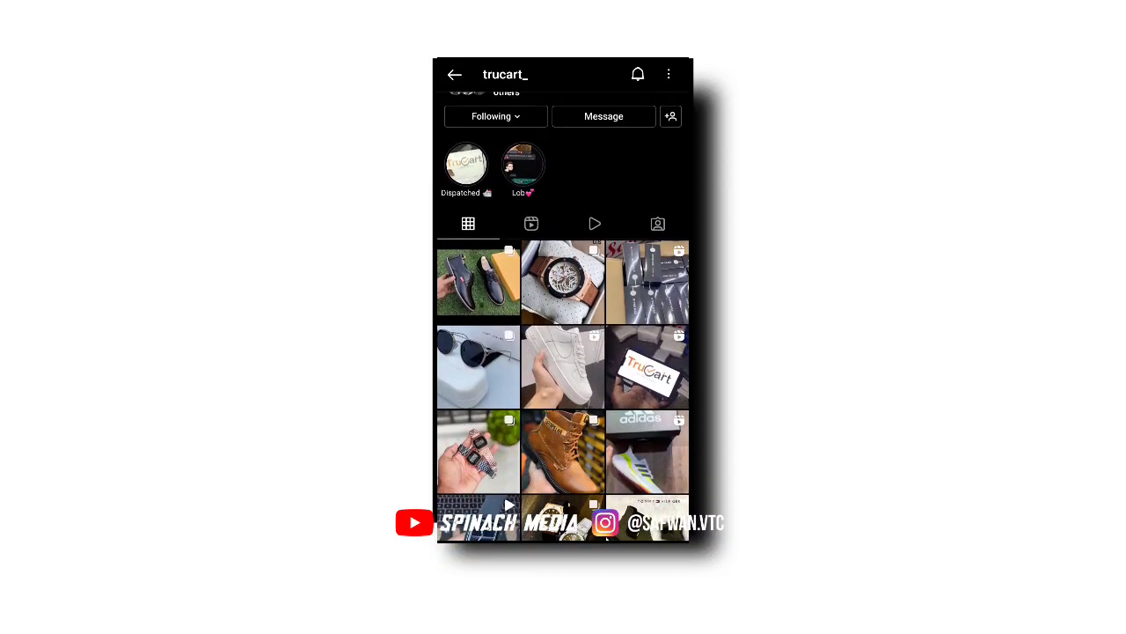
# Open the first trucart_ grid post, the LeeCooper shoes listing
pyautogui.click(479, 281)
pyautogui.click(675, 108)
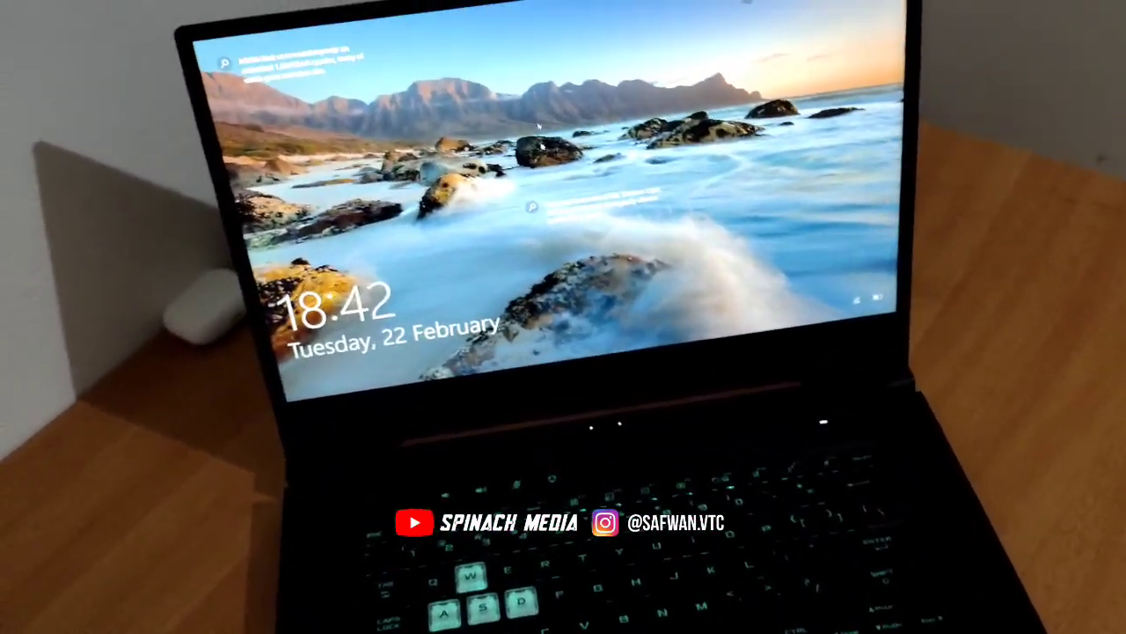
# Dismiss the Windows lock screen to reveal the TUF wallpaper desktop
pyautogui.press('space')
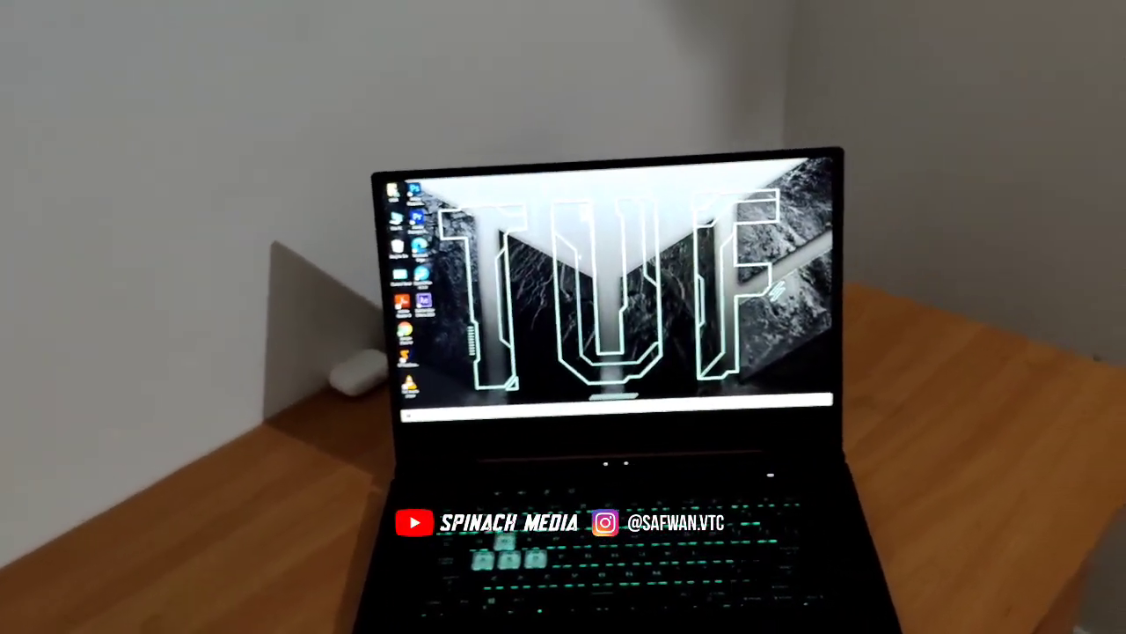